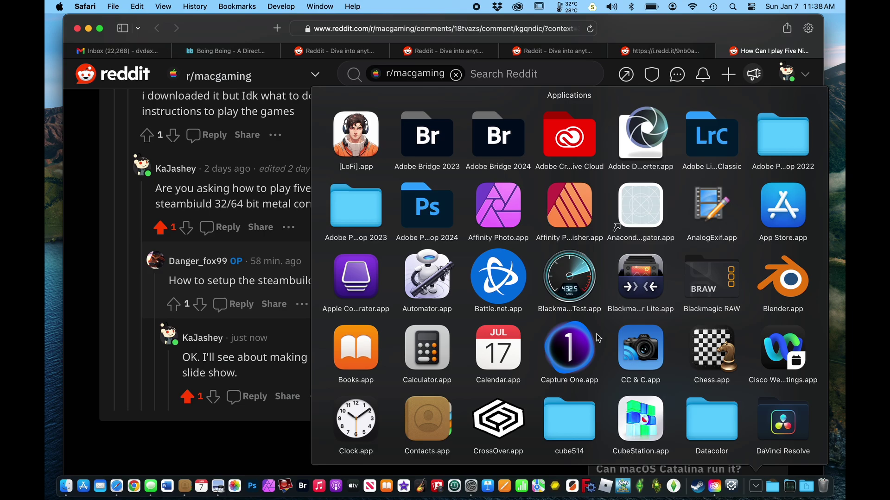
# Scroll the Dock's Applications stack down to the P apps to find Porting Kit.app.
pyautogui.scroll(-10, 598, 337)
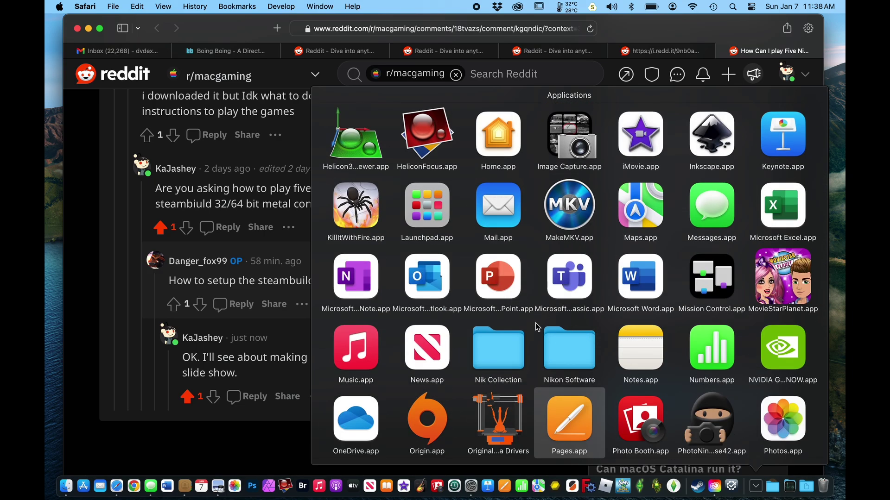
pyautogui.scroll(-3, 535, 324)
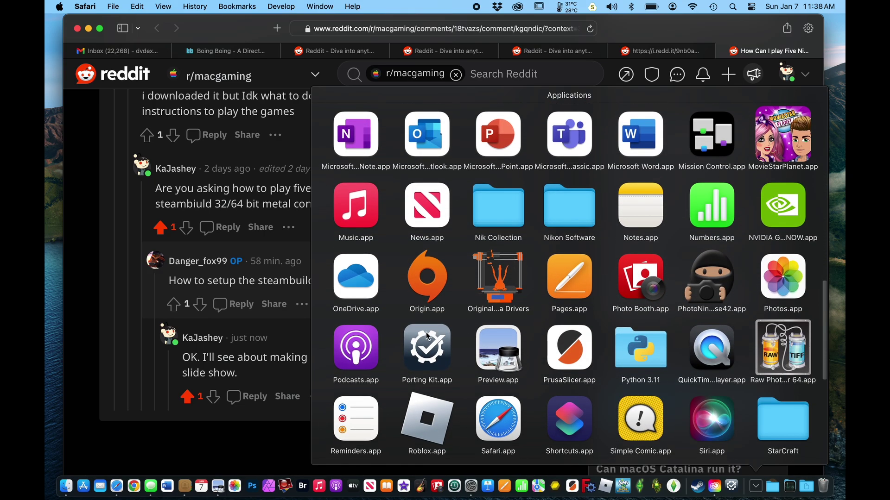
# Launch Porting Kit, show All games, and search 'steambuild' to list only Steambuild ports.
pyautogui.click(429, 343)
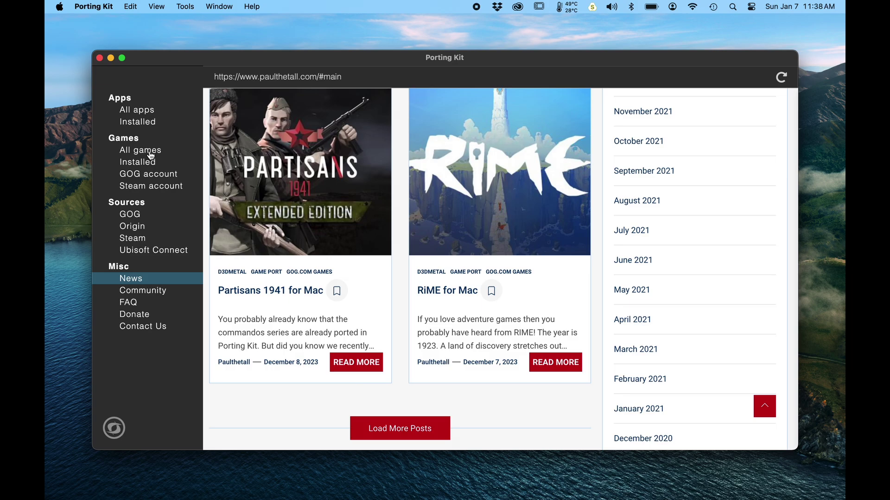
pyautogui.click(151, 153)
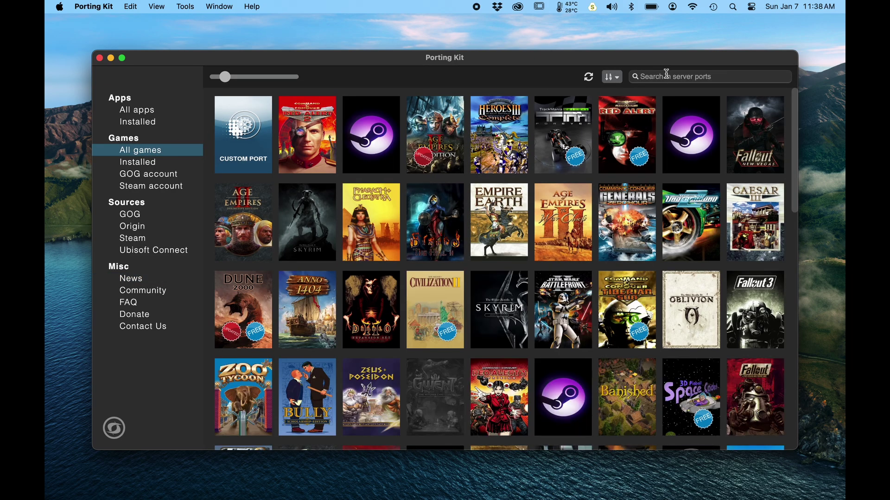
pyautogui.write('steam')
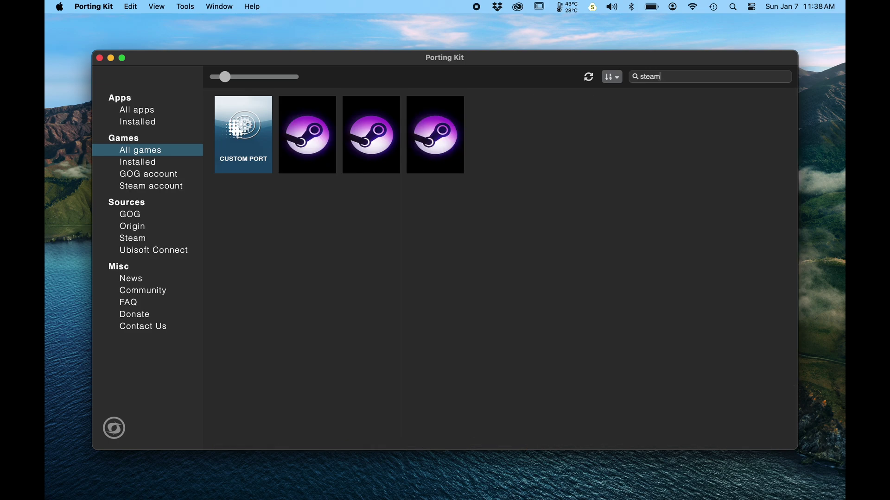
pyautogui.write('built')
pyautogui.press('BackSpace')
pyautogui.write('d')
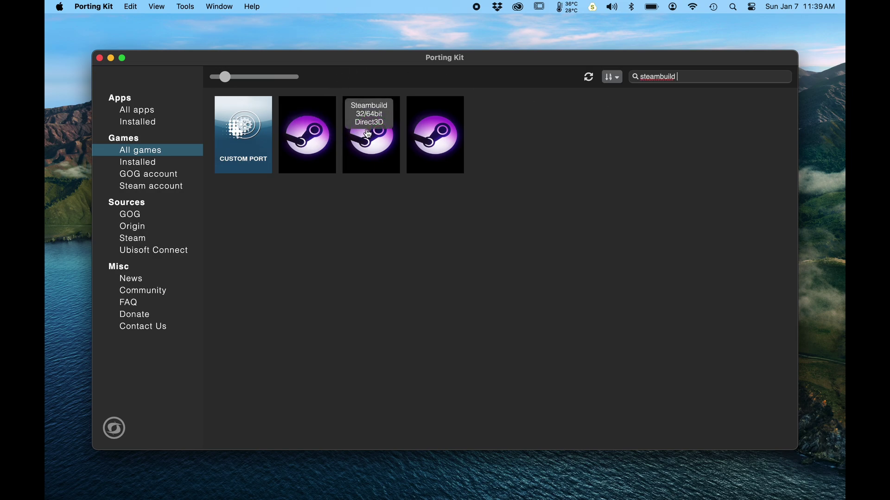
# Start installing the Steambuild 32/64bit Metal port and continue past Introduction and Agreement.
pyautogui.click(434, 134)
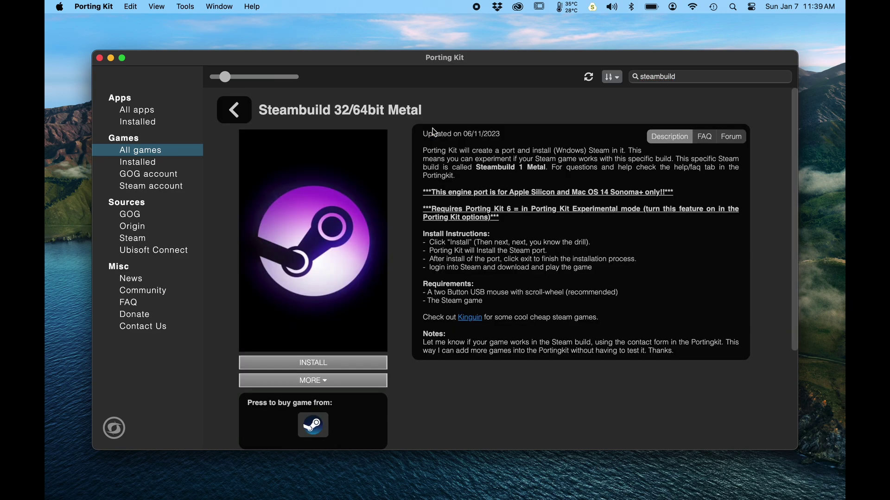
pyautogui.click(318, 366)
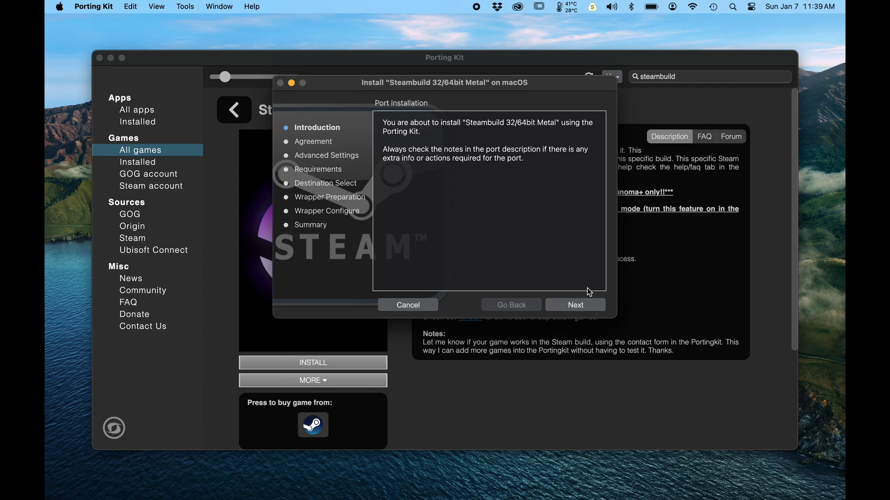
pyautogui.click(576, 306)
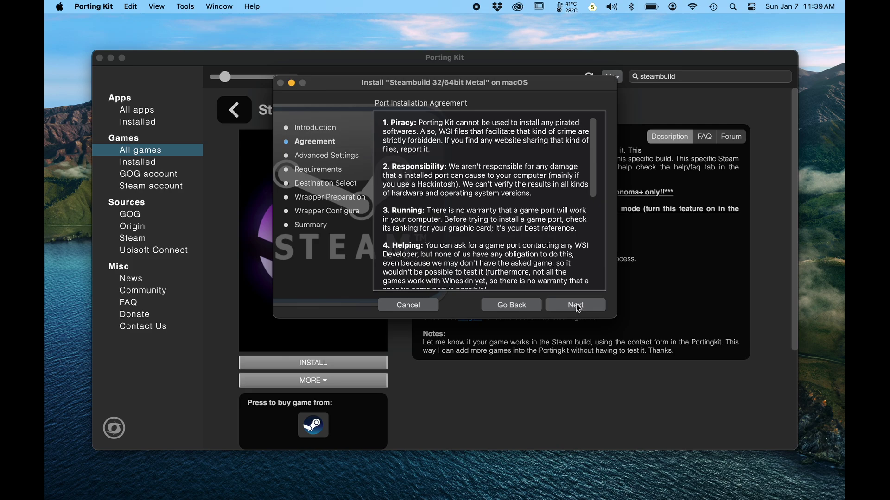
pyautogui.click(576, 305)
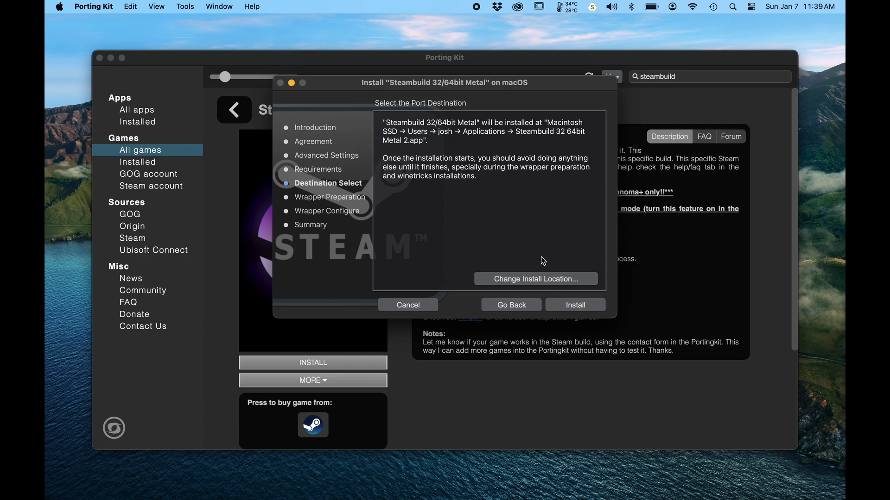
# Install the Steambuild port to the default Applications location.
pyautogui.click(574, 305)
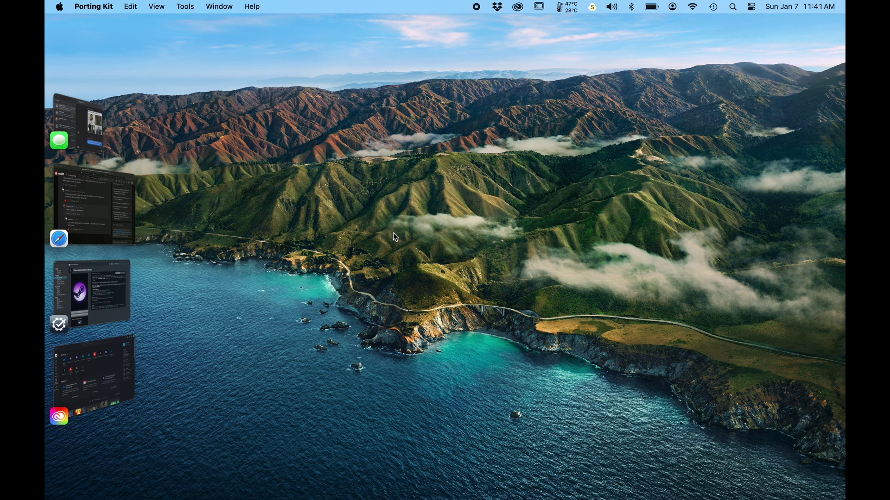
# Bring the Porting Kit installer window back from Stage Manager.
pyautogui.click(94, 290)
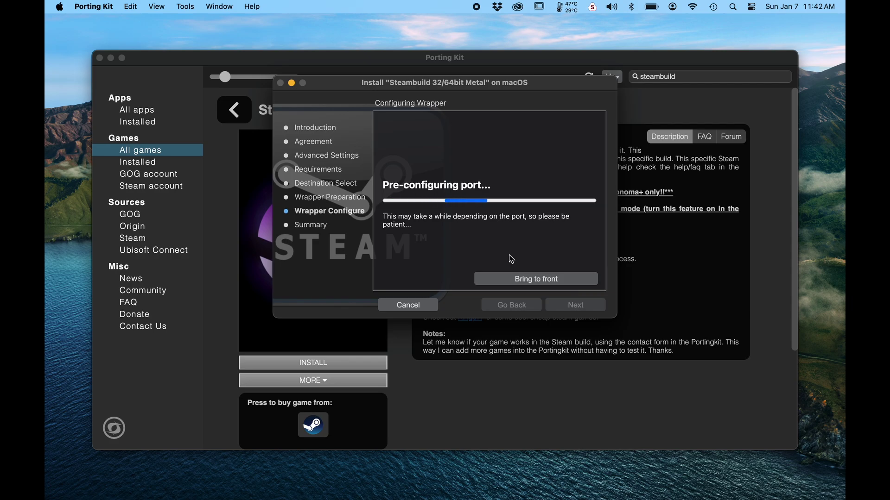
# Switch back to Porting Kit with Cmd+Tab to see the successful installation summary.
pyautogui.press('super+Tab')
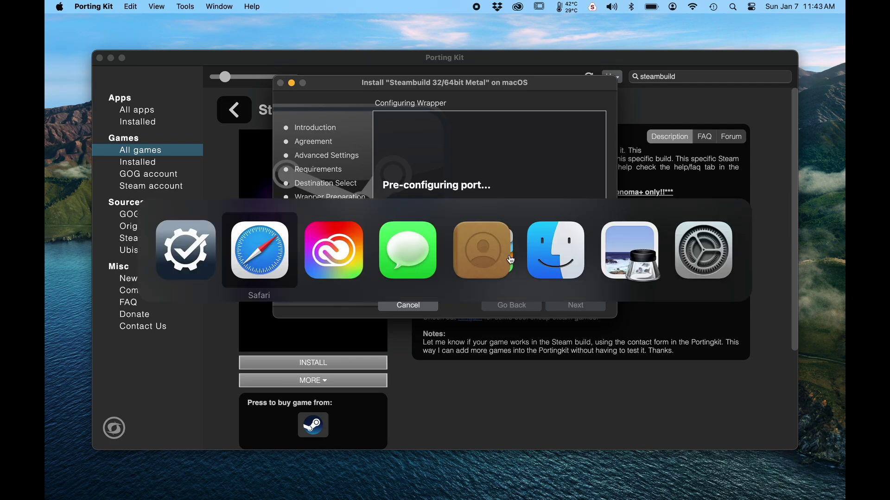
pyautogui.press('super+Tab')
pyautogui.press('super+Tab')
pyautogui.press('super+Tab')
pyautogui.press('super+Tab')
pyautogui.press('super+Tab')
pyautogui.press('super+Tab')
pyautogui.press('super+Tab')
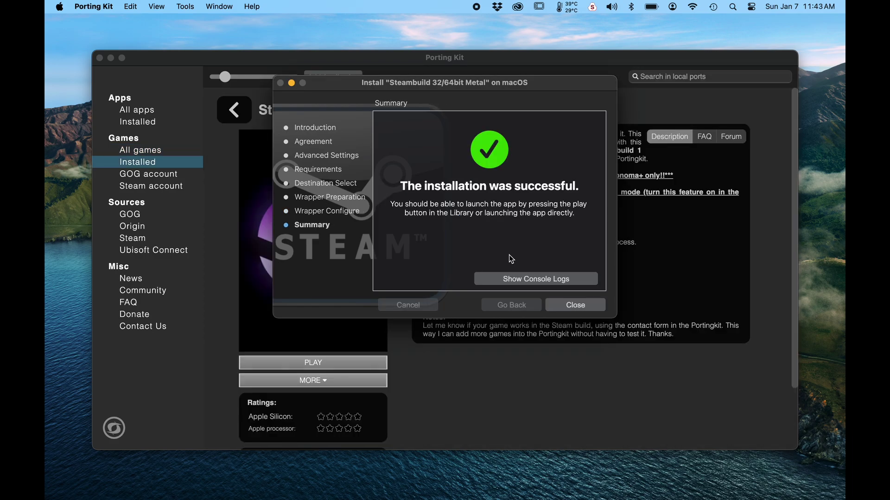
# Close the finished installer and launch the Steambuild Metal port from Installed games.
pyautogui.click(589, 308)
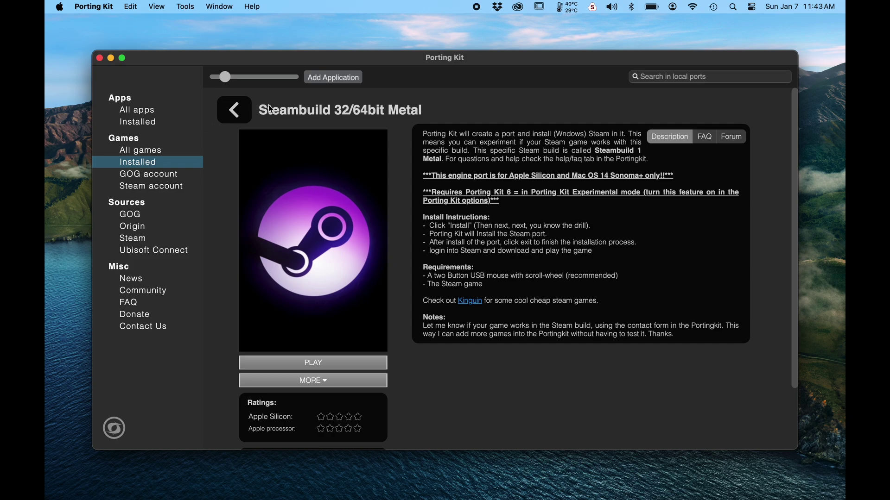
pyautogui.click(245, 115)
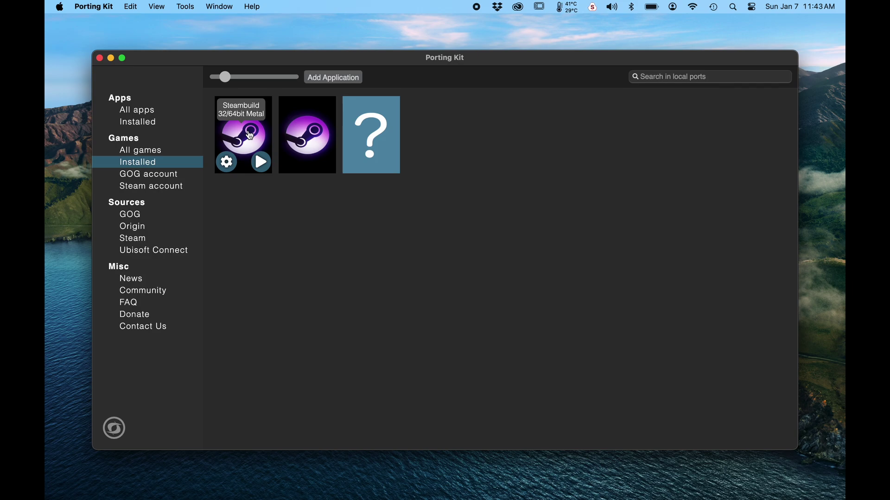
pyautogui.moveTo(299, 135)
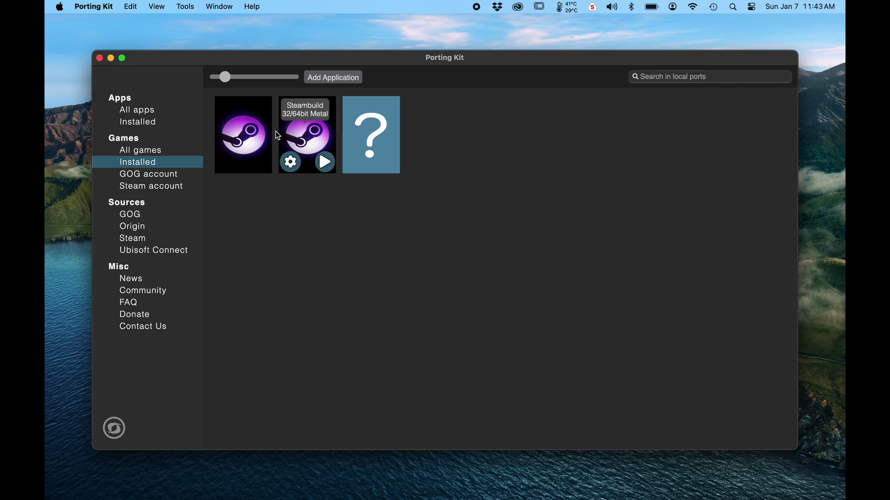
pyautogui.moveTo(253, 137)
pyautogui.moveTo(261, 163)
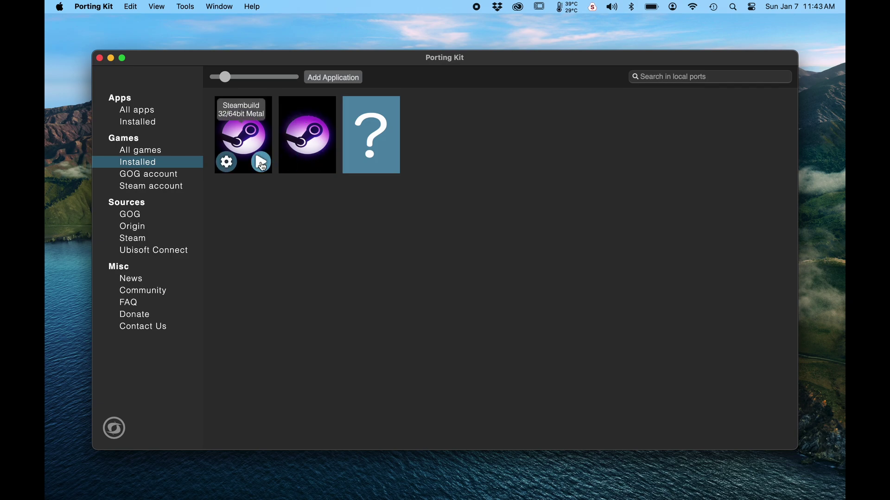
pyautogui.click(325, 163)
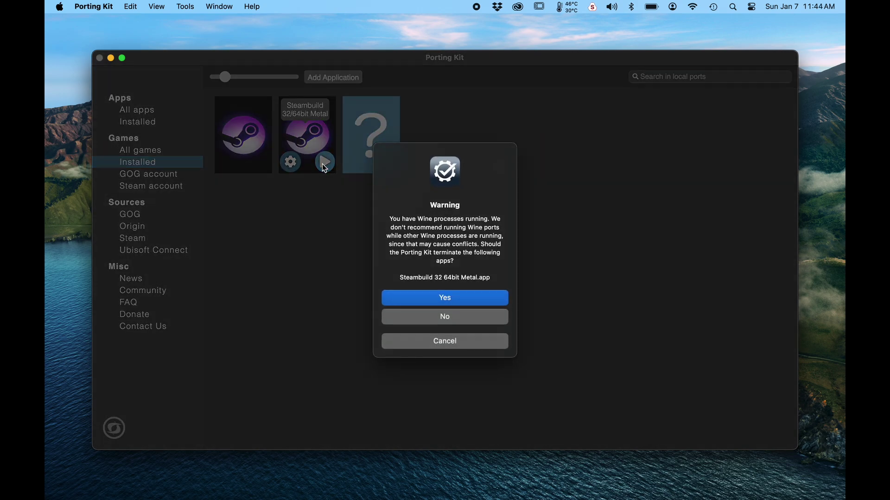
# Dismiss the running-Wine warning and grant Desktop, microphone and Downloads access.
pyautogui.click(428, 343)
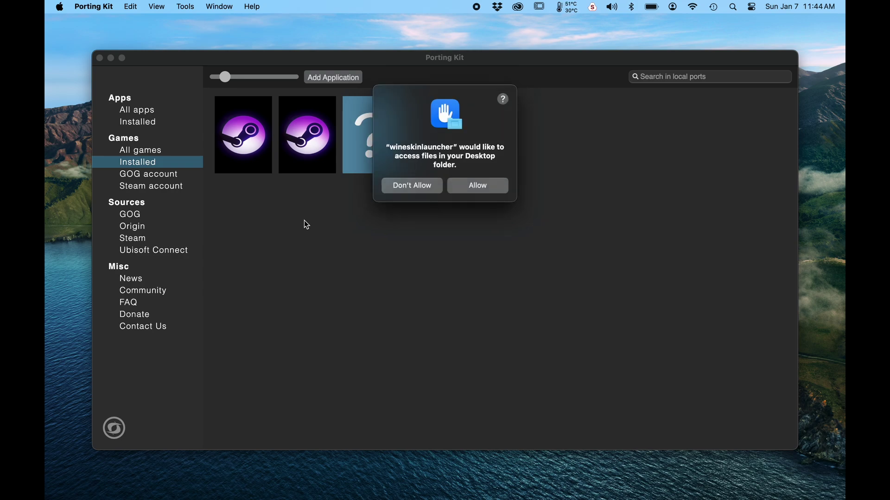
pyautogui.click(480, 187)
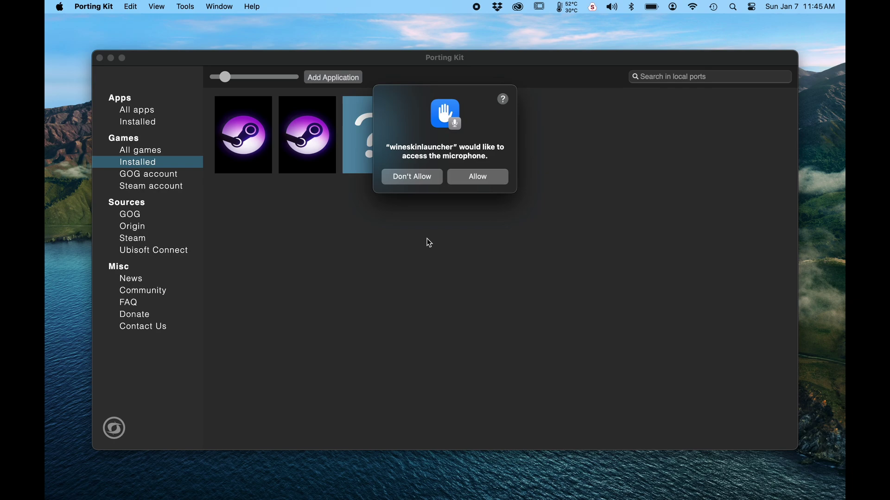
pyautogui.click(469, 180)
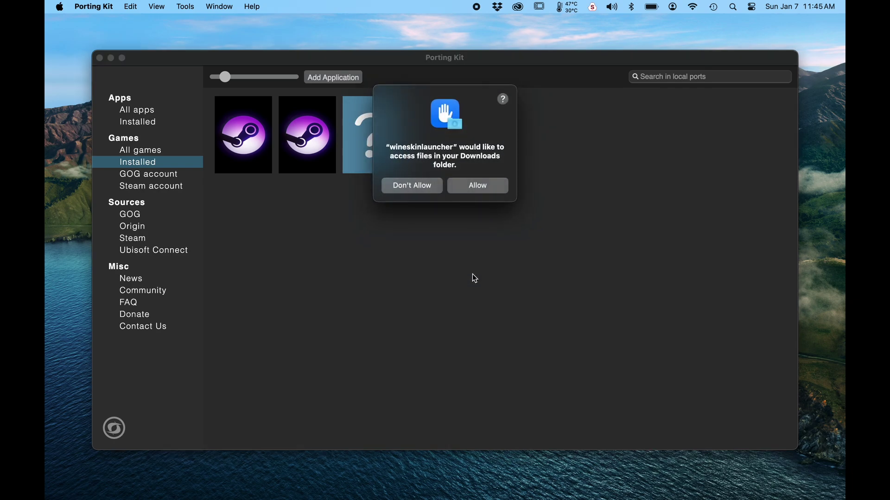
pyautogui.click(473, 187)
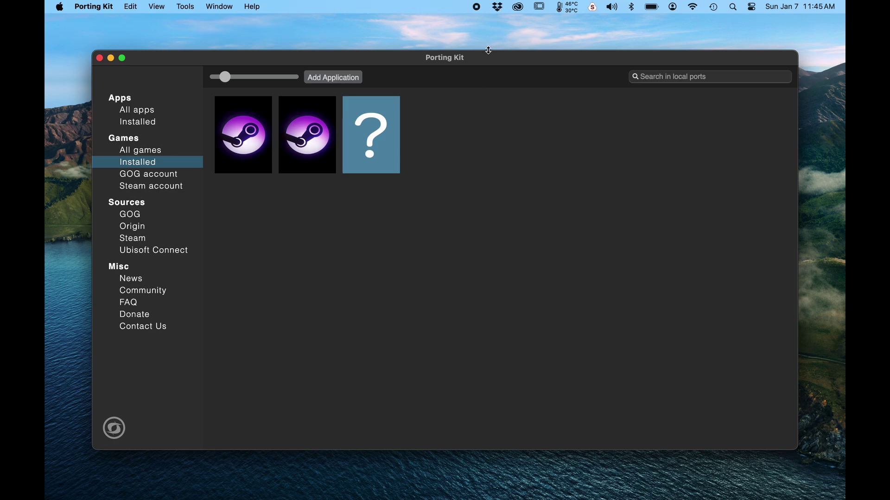
# Bring Porting Kit forward and drag its window to the bottom of the screen.
pyautogui.press('super+Tab')
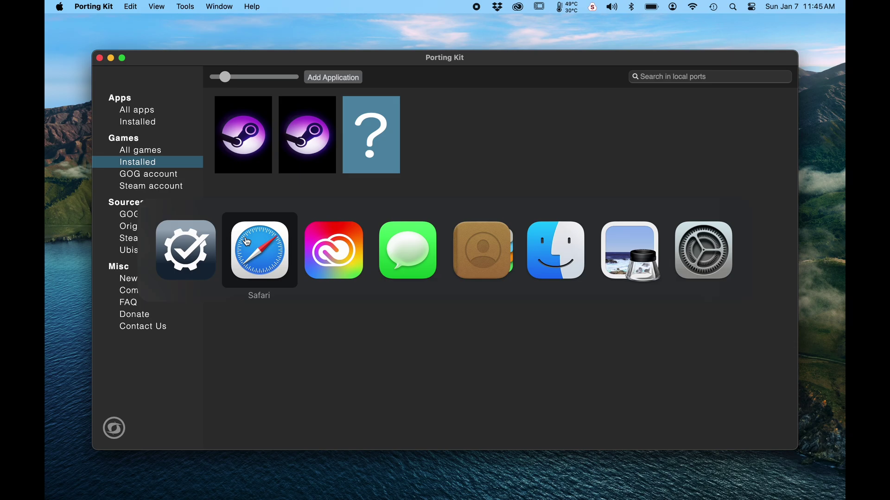
pyautogui.click(196, 265)
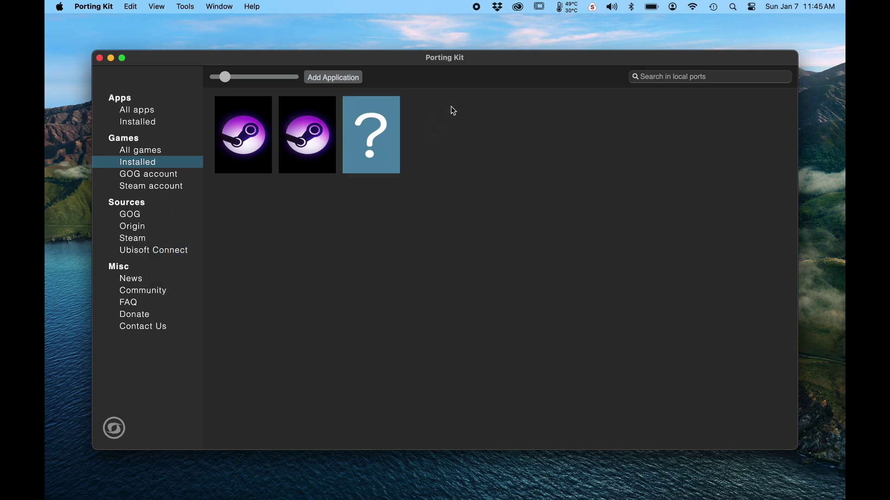
pyautogui.moveTo(477, 60); pyautogui.dragTo(489, 359)
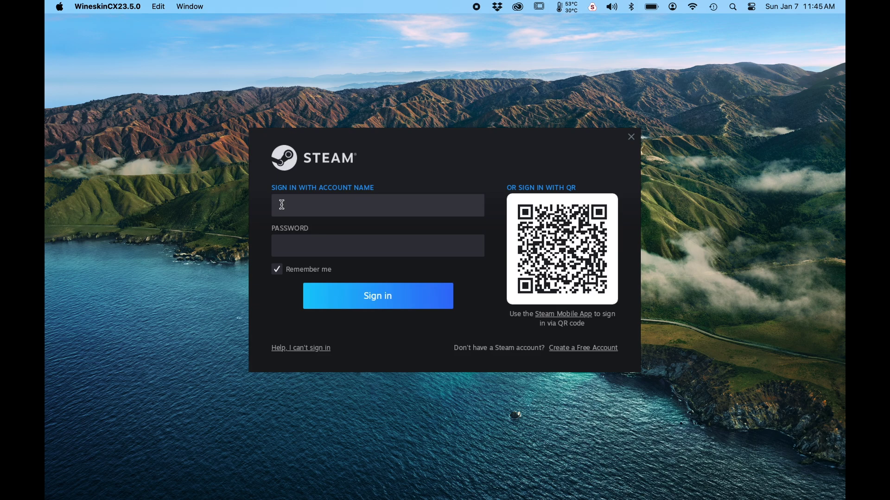
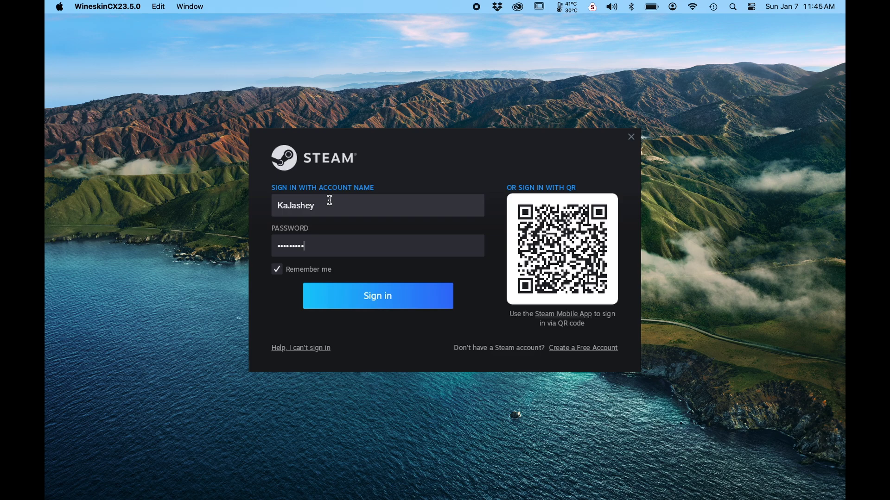
# Enter the Steam account name and password, correcting a typo, and sign in.
pyautogui.click(372, 308)
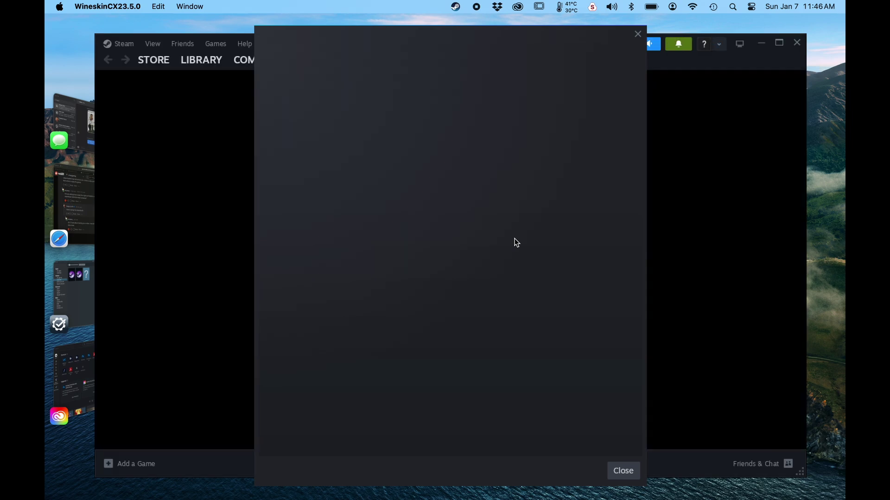
# Bring the Steam window forward and close the Weekend Deal pop-up.
pyautogui.click(699, 95)
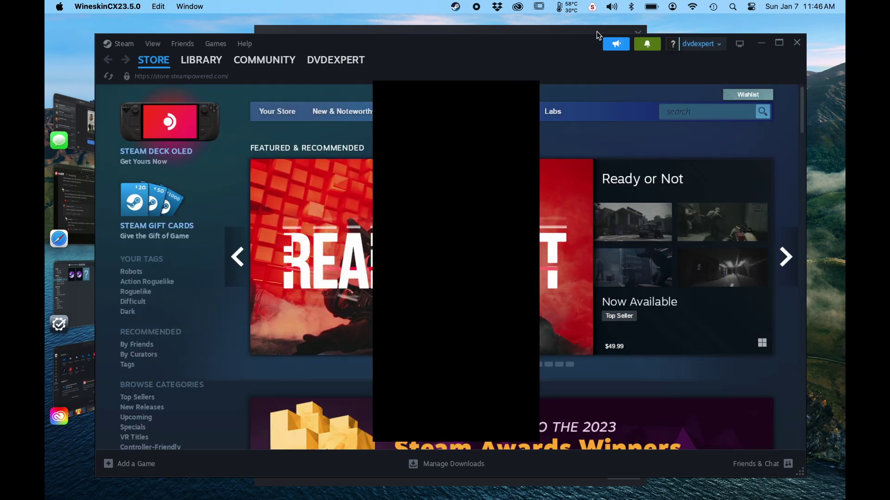
pyautogui.click(639, 35)
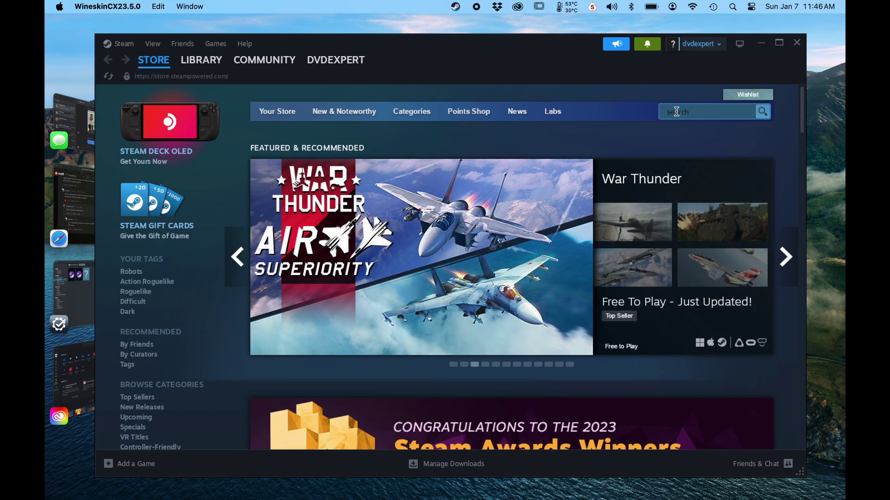
# Search the store for 'five nights', open Five Nights at Freddy's, and scroll down its page.
pyautogui.click(676, 112)
pyautogui.press('BackSpace')
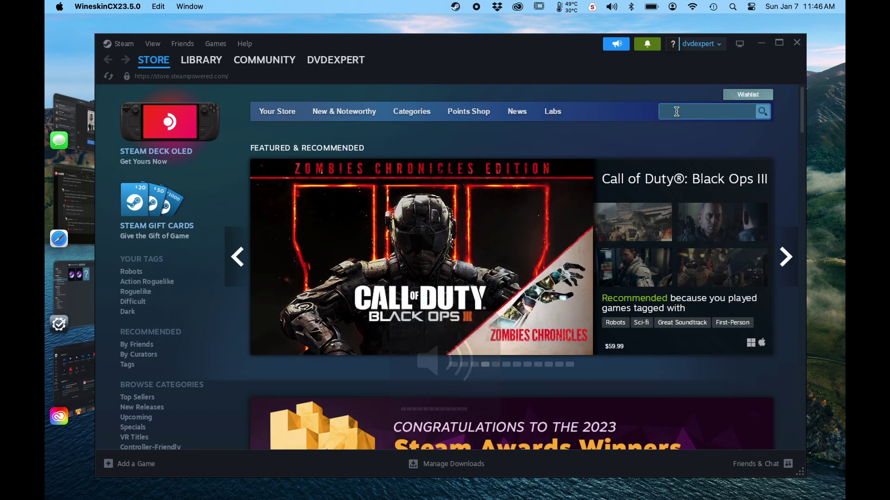
pyautogui.write('five n')
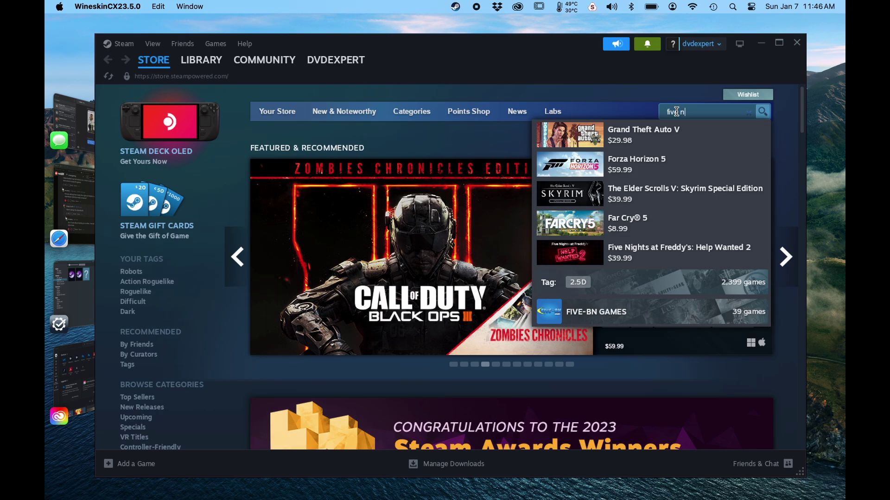
pyautogui.write('ight')
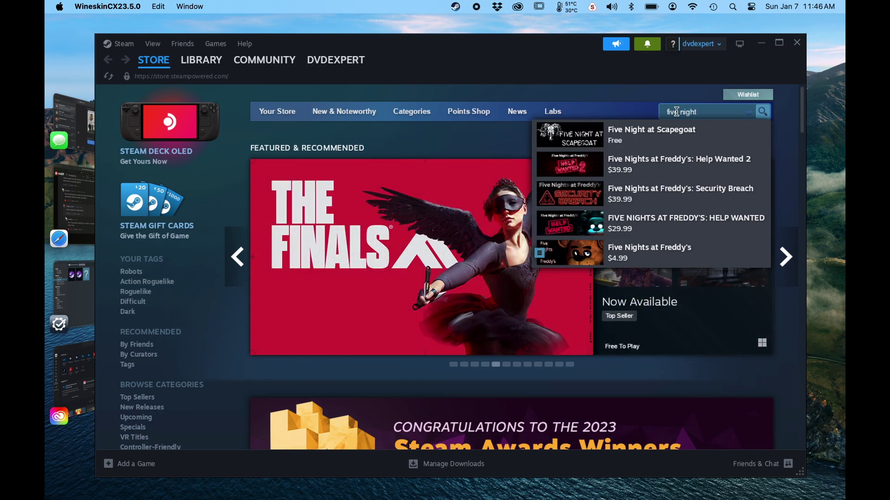
pyautogui.write('s')
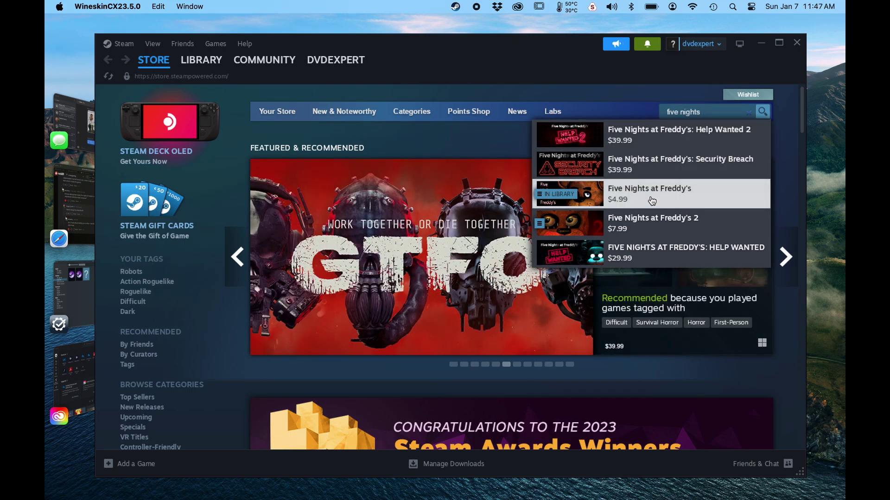
pyautogui.click(652, 200)
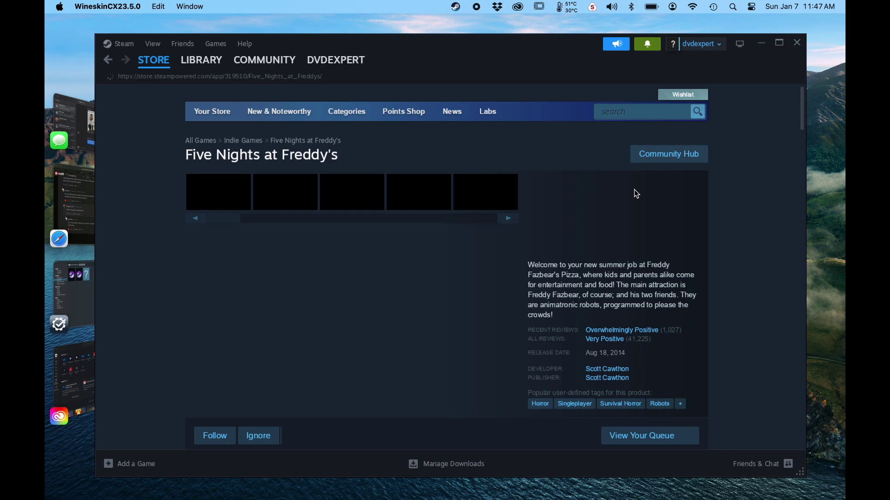
pyautogui.scroll(-3, 413, 227)
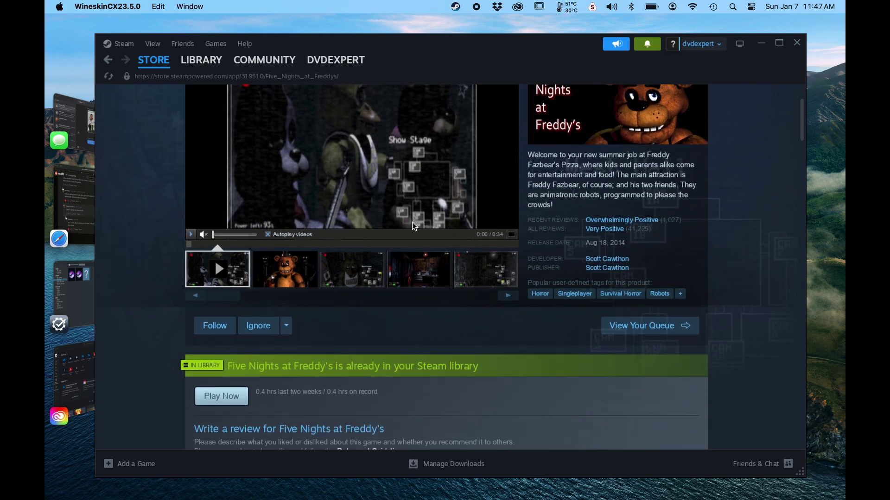
pyautogui.scroll(-4, 414, 227)
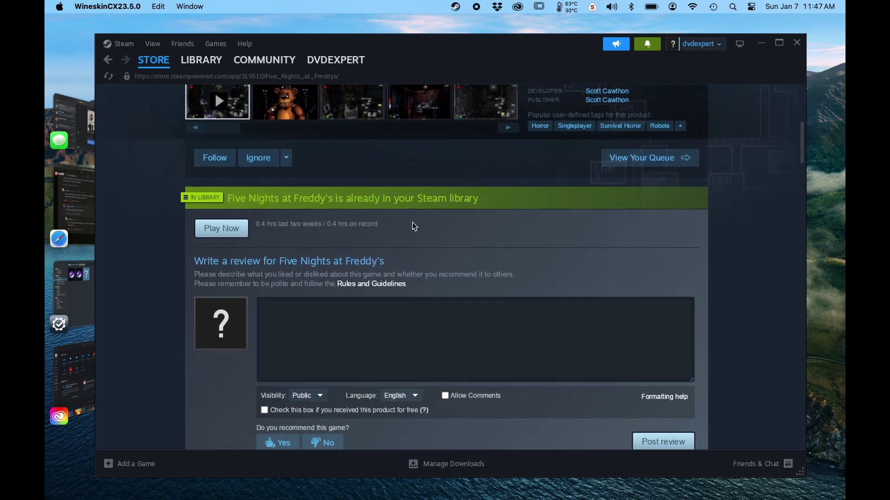
pyautogui.scroll(-1, 414, 227)
pyautogui.scroll(7, 413, 227)
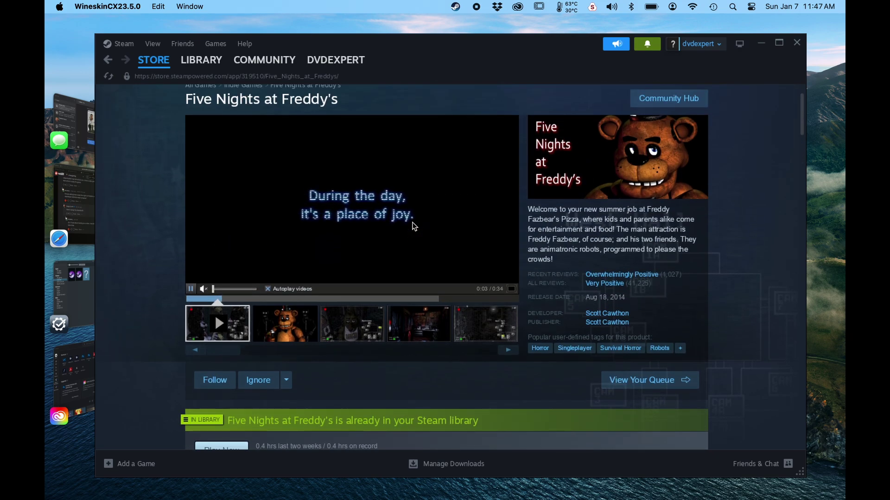
pyautogui.scroll(-5, 414, 226)
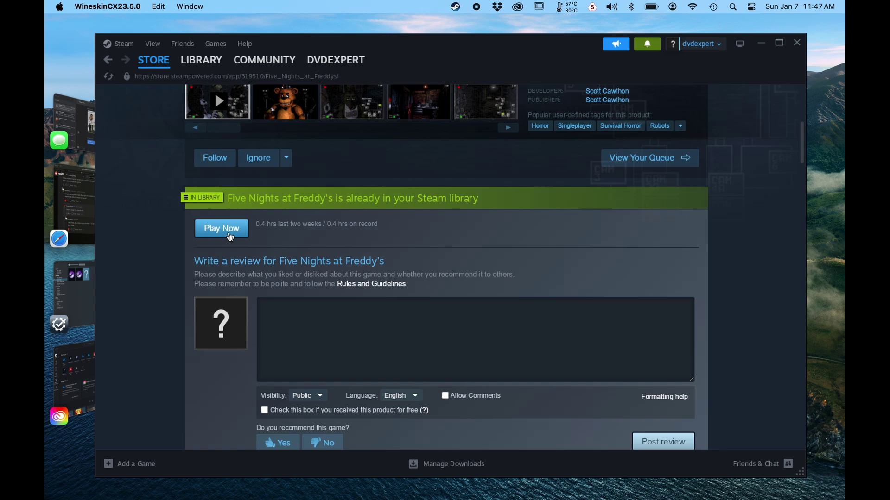
# Install Five Nights at Freddy's to Local Drive (C:) and let the 220.72 MB download finish.
pyautogui.click(221, 229)
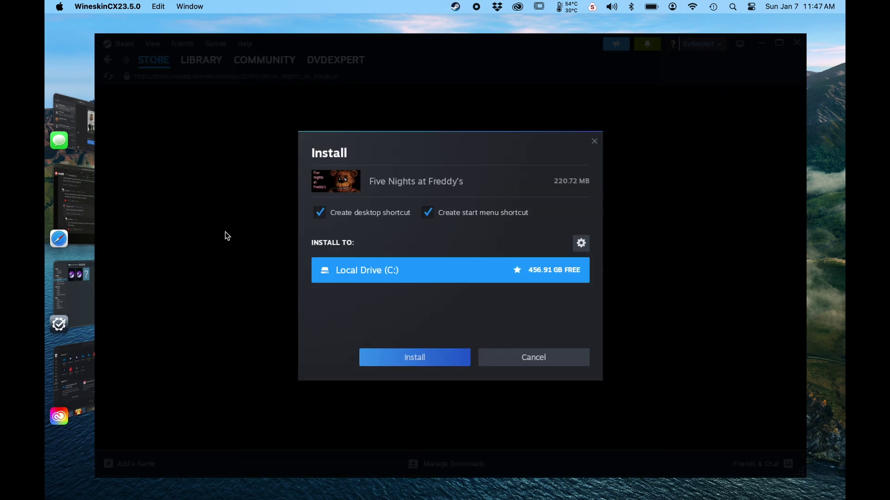
pyautogui.click(411, 364)
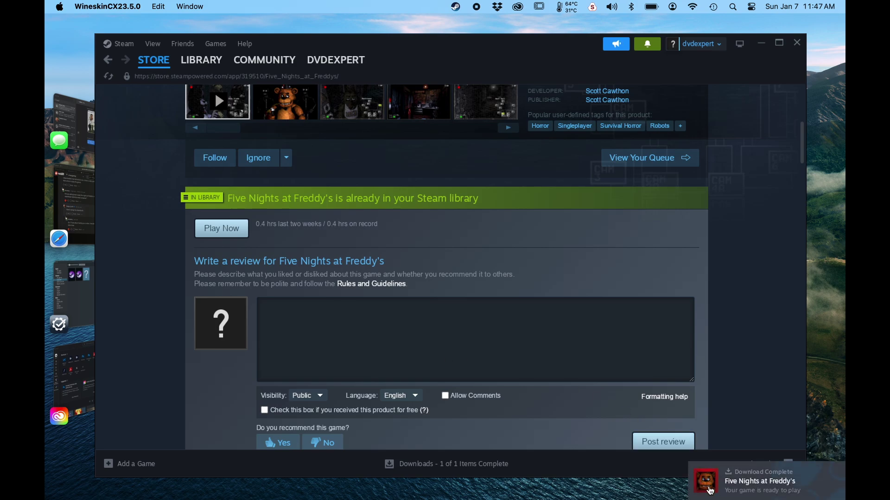
# Open Five Nights at Freddy's in the Library from the Download Complete notification and play it.
pyautogui.click(709, 490)
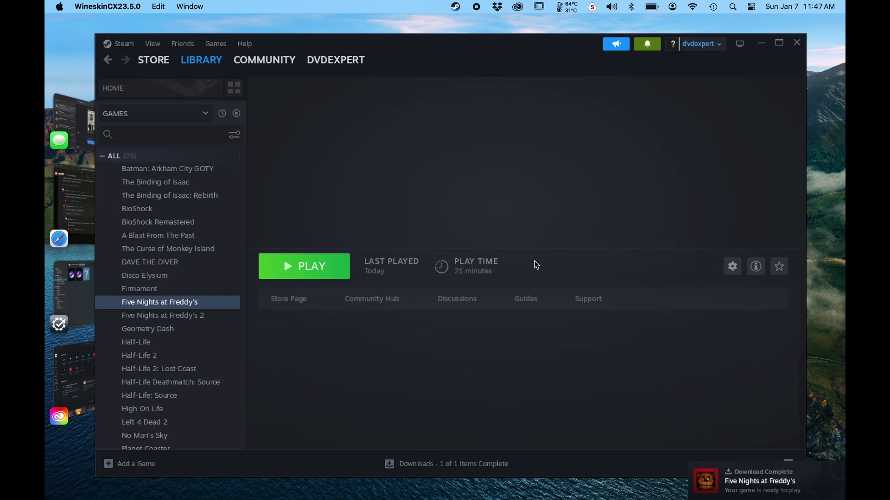
pyautogui.click(310, 275)
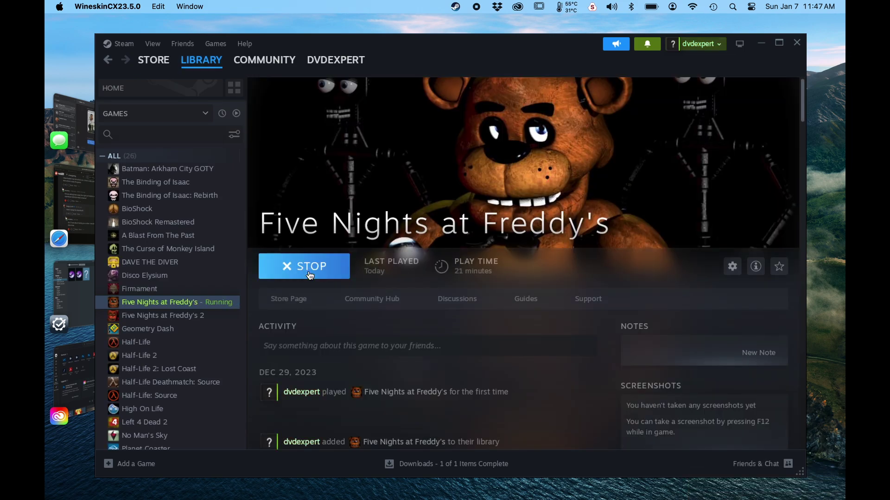